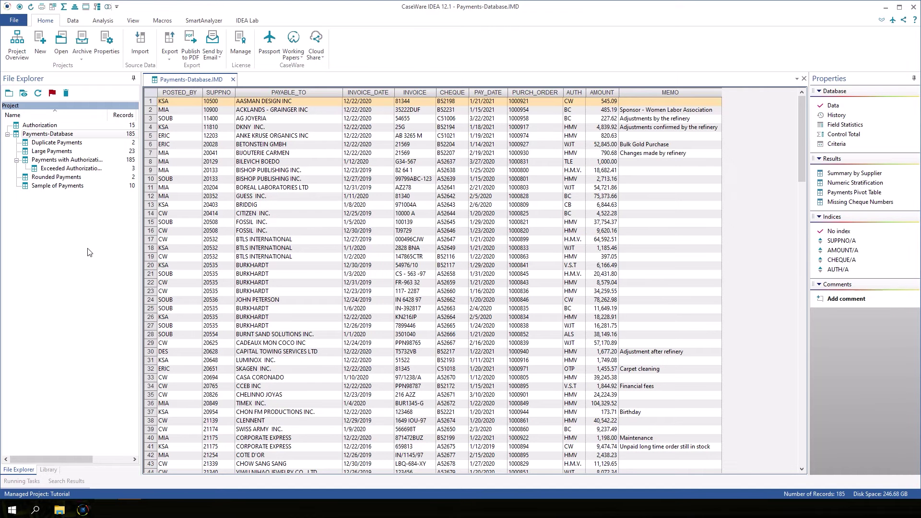
Step: Launch the Report Assistant for Payments-Database from File > Print > Create Report
{"action": "left_click", "coordinate": [12, 21]}
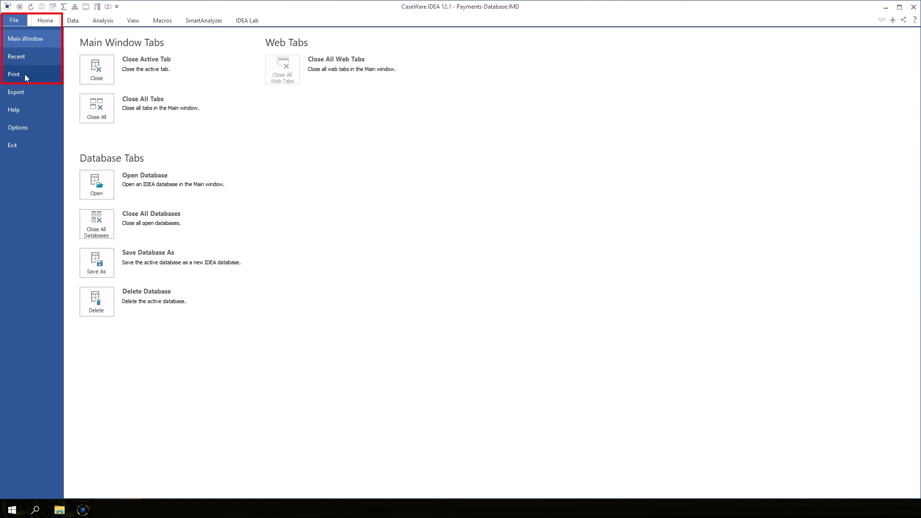
{"action": "left_click", "coordinate": [24, 74]}
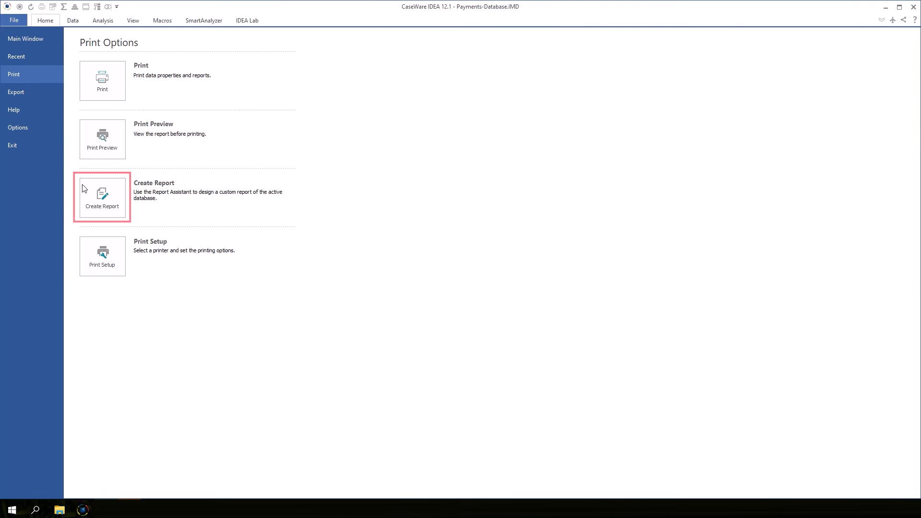
{"action": "left_click", "coordinate": [105, 195]}
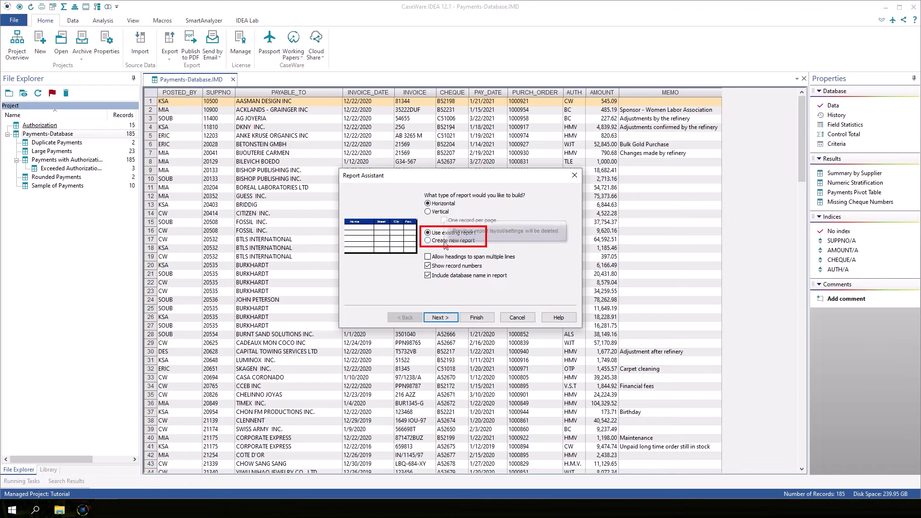
Step: Allow the horizontal report's headings to span multiple lines, then move on to headings
{"action": "left_click", "coordinate": [445, 258]}
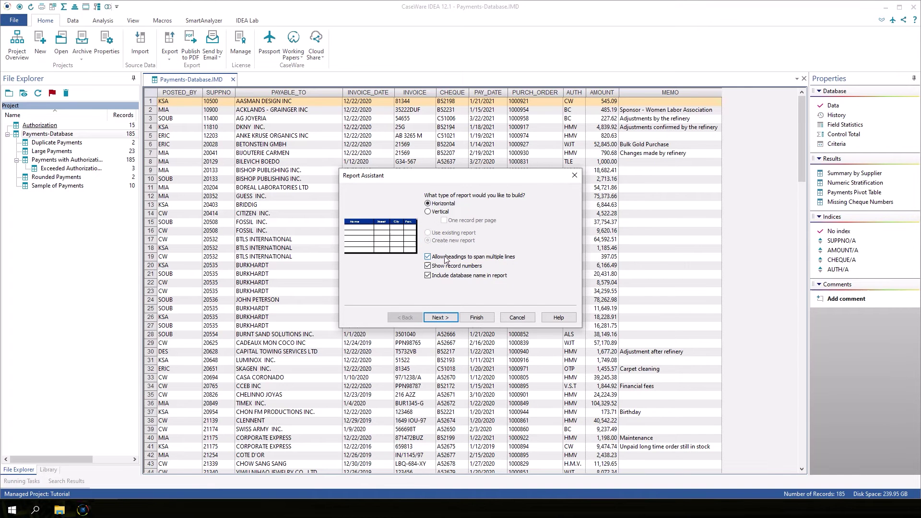
{"action": "left_click", "coordinate": [453, 321]}
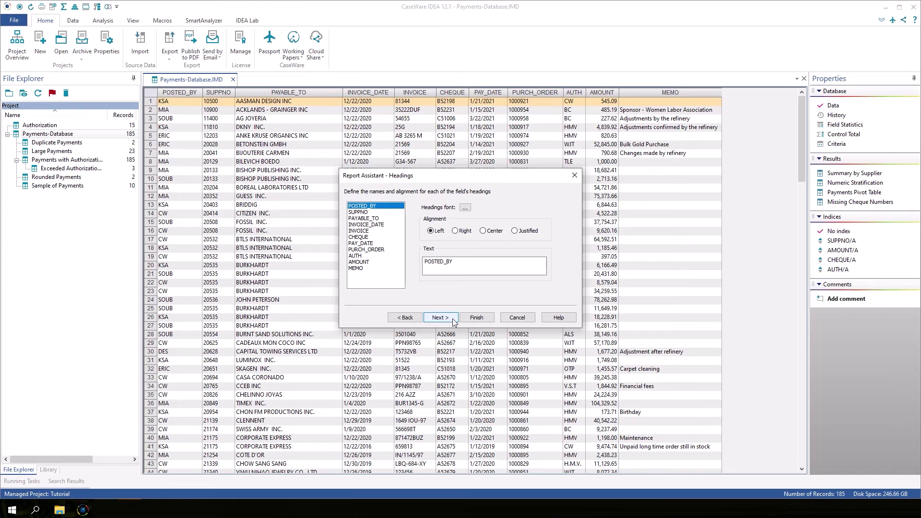
Step: Rename the SUPPNO, INVOICE and PURCH_ORDER headings to 'Supplier Number', 'Invoice Number' and 'Purchase Order'
{"action": "left_click", "coordinate": [384, 212]}
{"action": "double_click", "coordinate": [468, 267]}
{"action": "type", "text": "Supplier Number"}
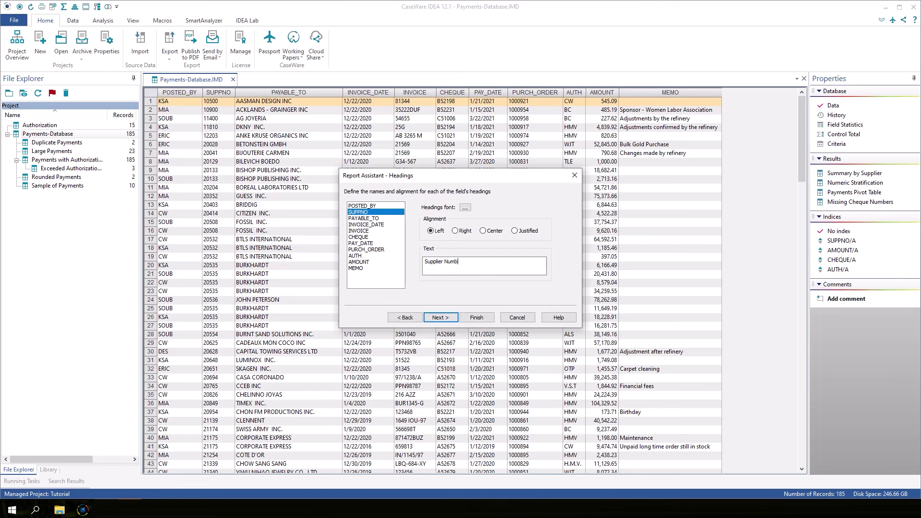
{"action": "left_click", "coordinate": [381, 231]}
{"action": "double_click", "coordinate": [460, 265]}
{"action": "type", "text": "Invoice Number"}
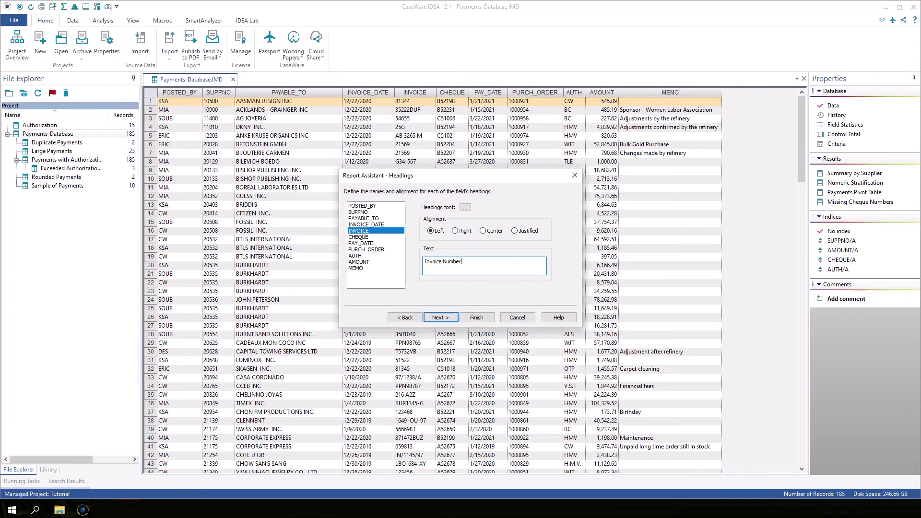
{"action": "left_click", "coordinate": [379, 249]}
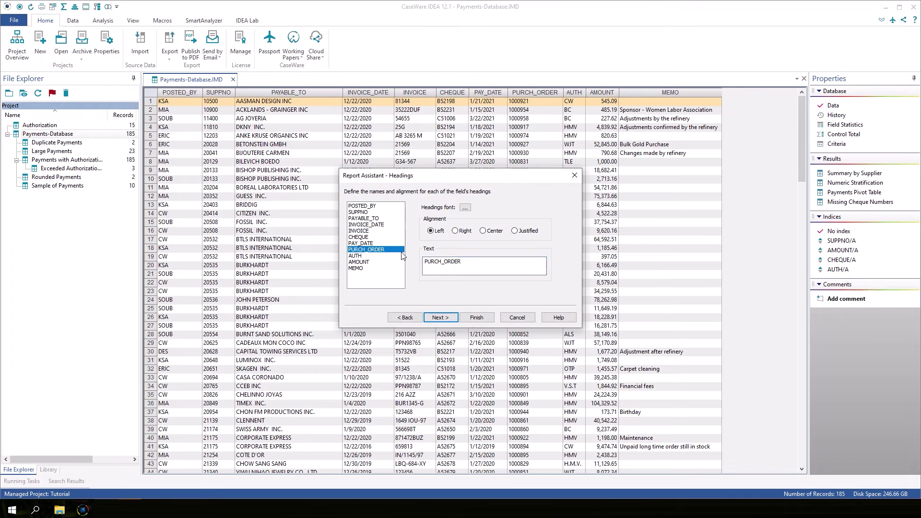
{"action": "double_click", "coordinate": [473, 266]}
{"action": "type", "text": "Purchase Order"}
{"action": "left_click", "coordinate": [454, 319]}
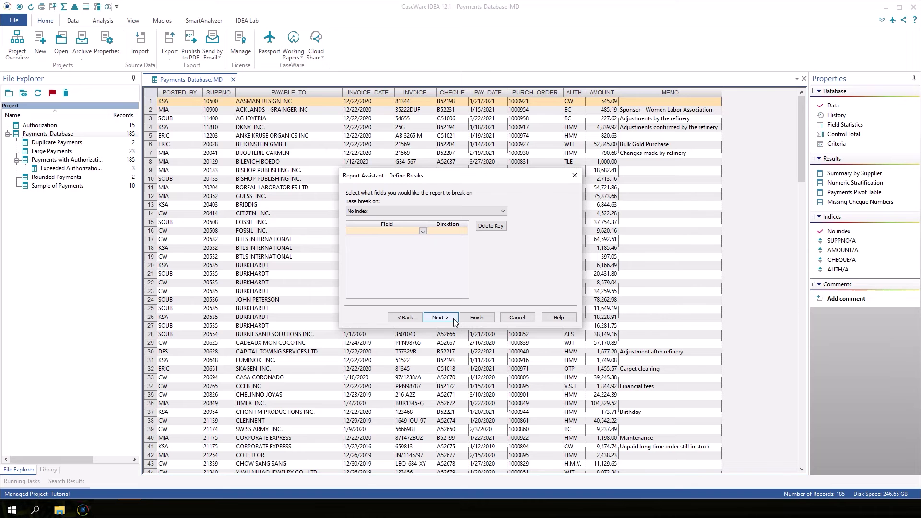
Step: Set the report to break on SUPPNO in ascending order
{"action": "left_click", "coordinate": [423, 232]}
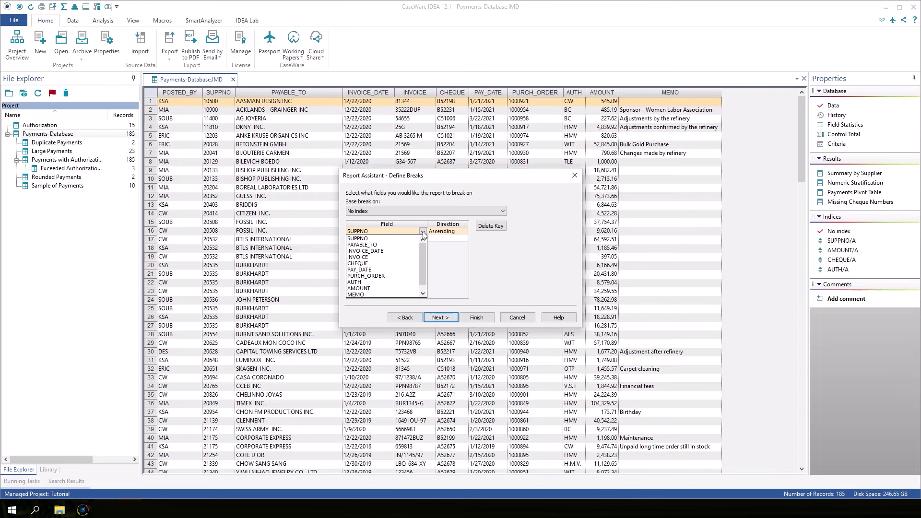
{"action": "left_click", "coordinate": [416, 238]}
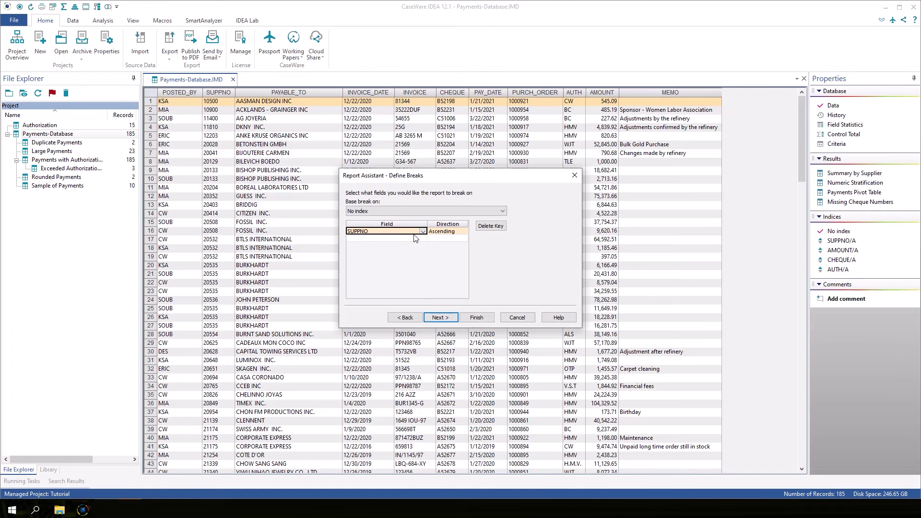
{"action": "left_click", "coordinate": [442, 319]}
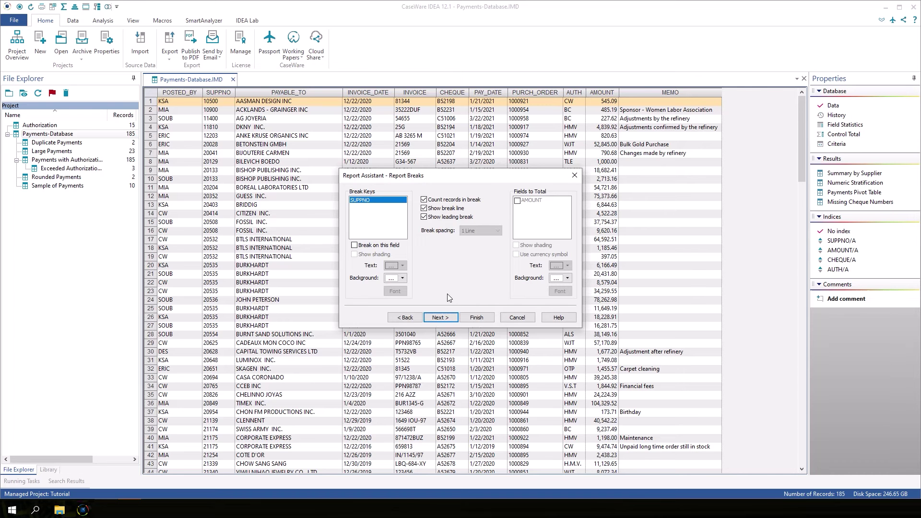
Step: Total AMOUNT at each SUPPNO break and include an AMOUNT grand total
{"action": "left_click", "coordinate": [360, 247]}
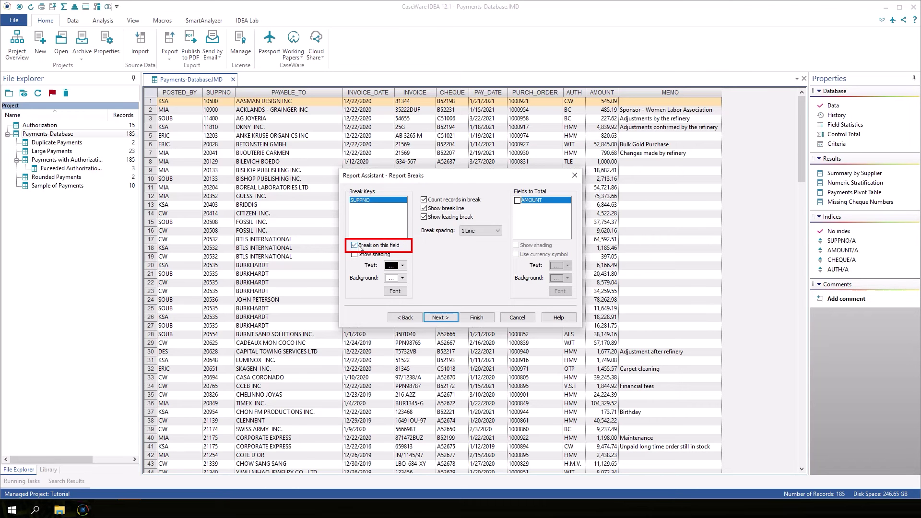
{"action": "left_click", "coordinate": [519, 201]}
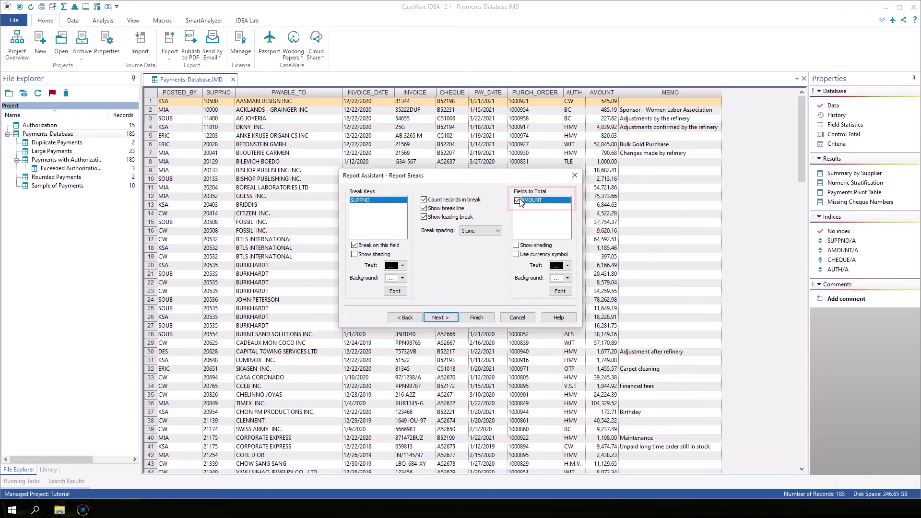
{"action": "left_click", "coordinate": [449, 318]}
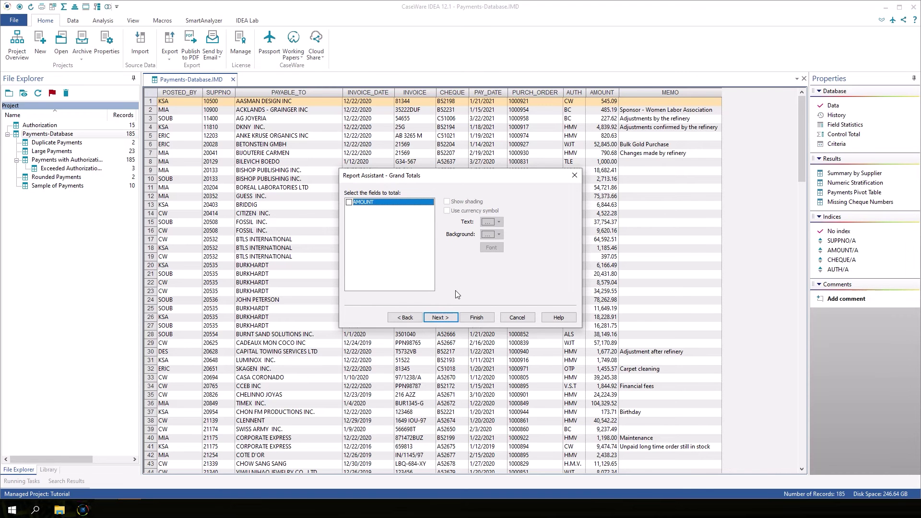
{"action": "left_click", "coordinate": [350, 203]}
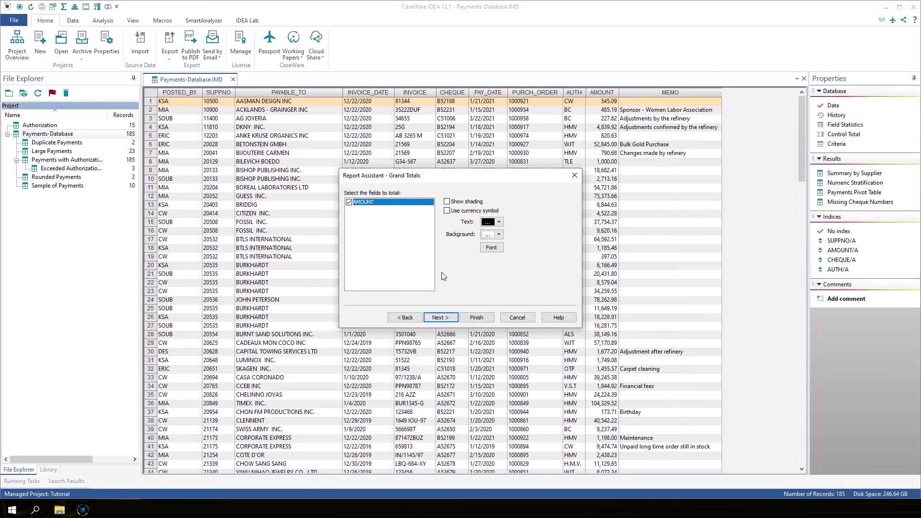
{"action": "left_click", "coordinate": [454, 319]}
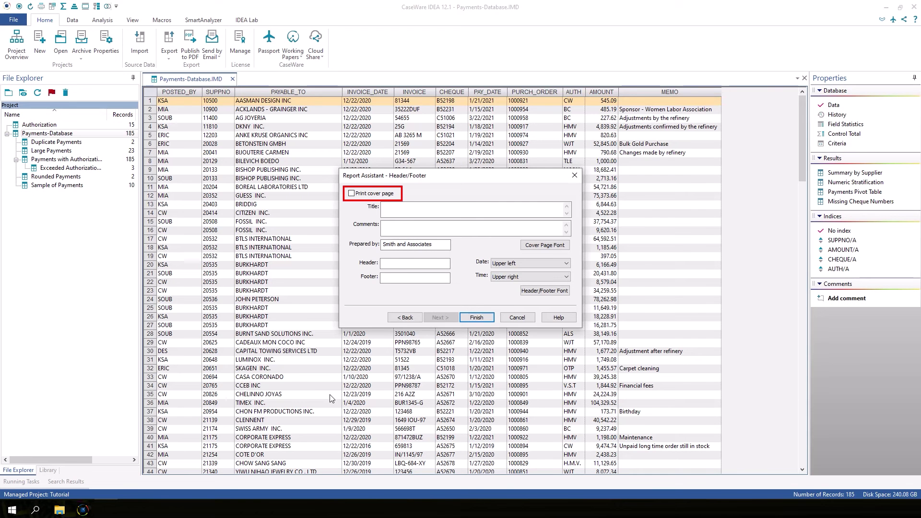
Step: Add a cover page titled 'Payment Report' with a prepared-by entry
{"action": "left_click", "coordinate": [359, 197]}
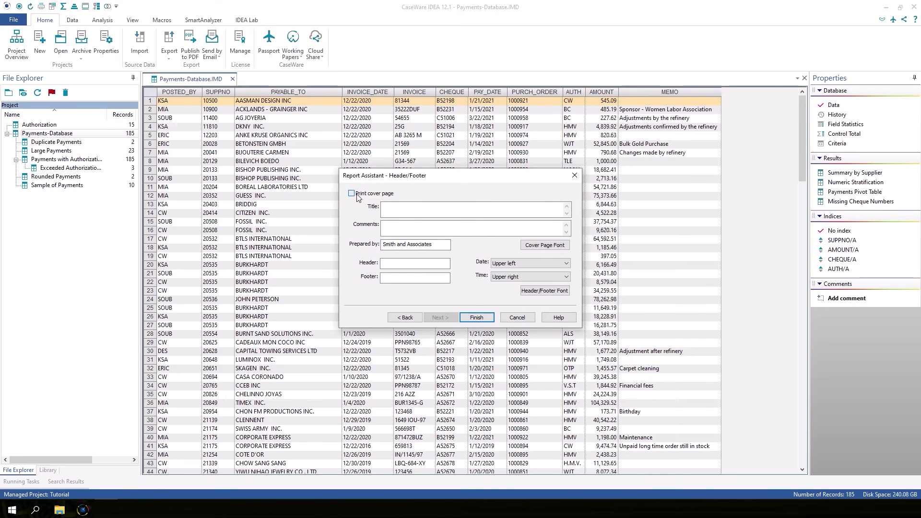
{"action": "left_click", "coordinate": [413, 212]}
{"action": "type", "text": "Payment Report"}
{"action": "left_click", "coordinate": [443, 245]}
Step: Place the date at lower left, hide the time, and finish the report setup
{"action": "left_click", "coordinate": [510, 264]}
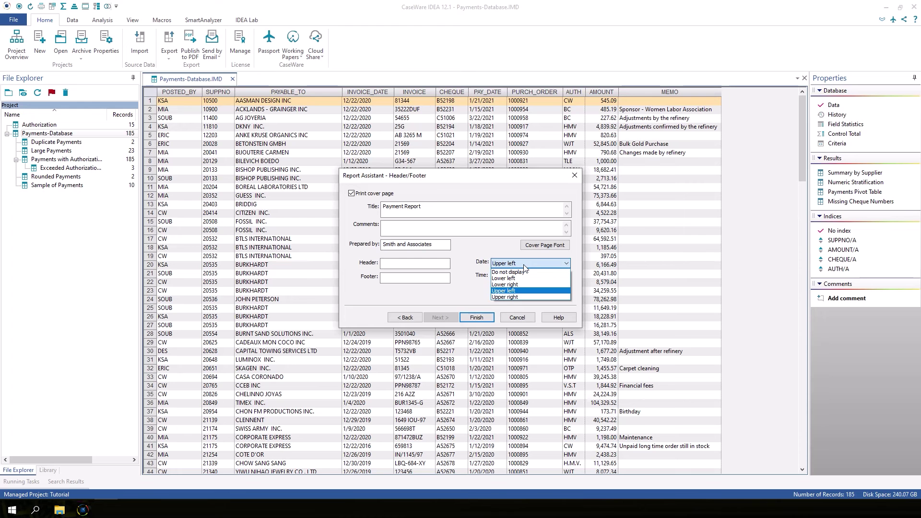
{"action": "left_click", "coordinate": [527, 279]}
{"action": "left_click", "coordinate": [527, 280]}
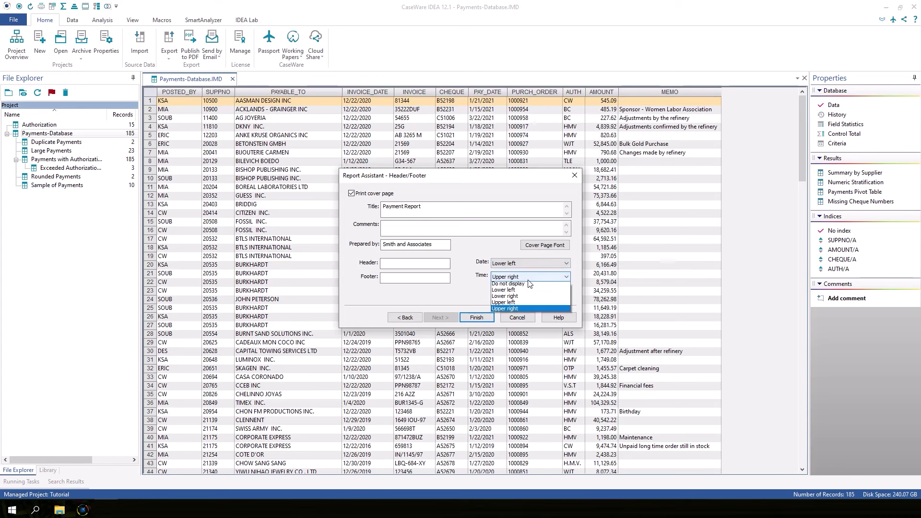
{"action": "left_click", "coordinate": [530, 284]}
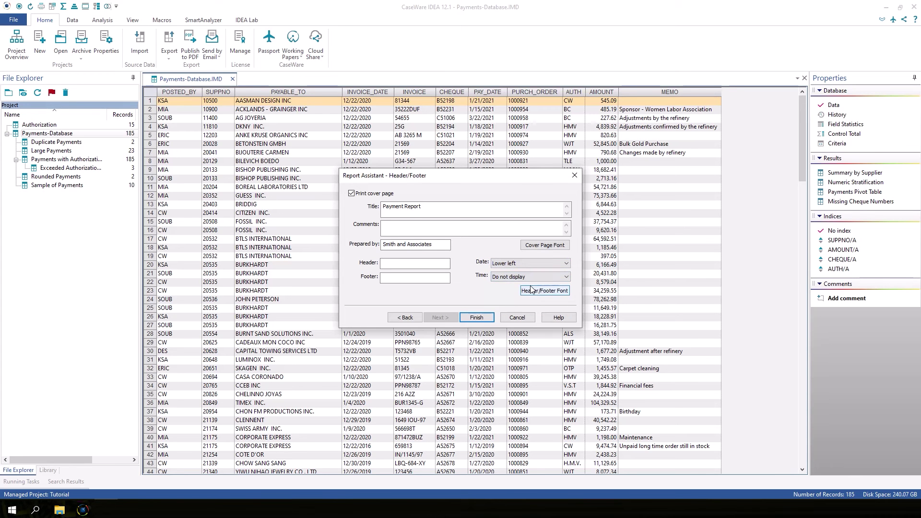
{"action": "left_click", "coordinate": [488, 319]}
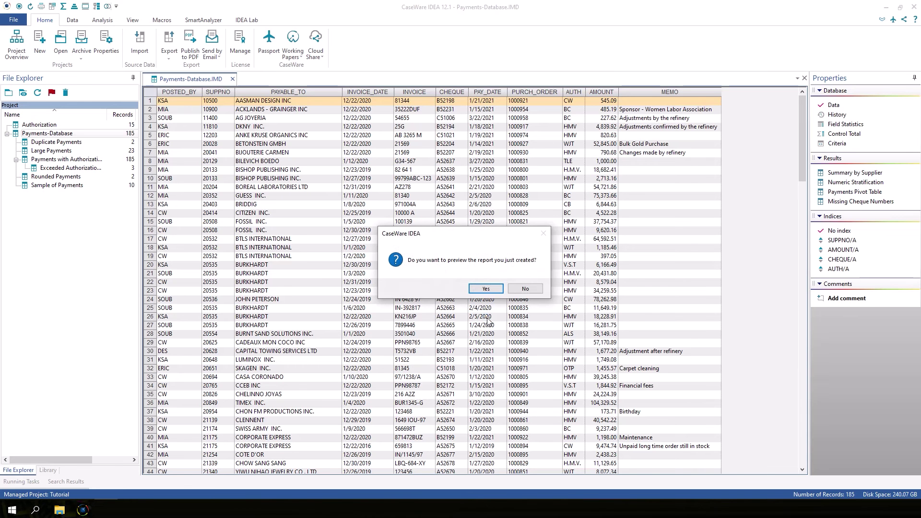
Step: Preview the report with reduced font, paging forward and zooming in and out to inspect it
{"action": "left_click", "coordinate": [489, 290]}
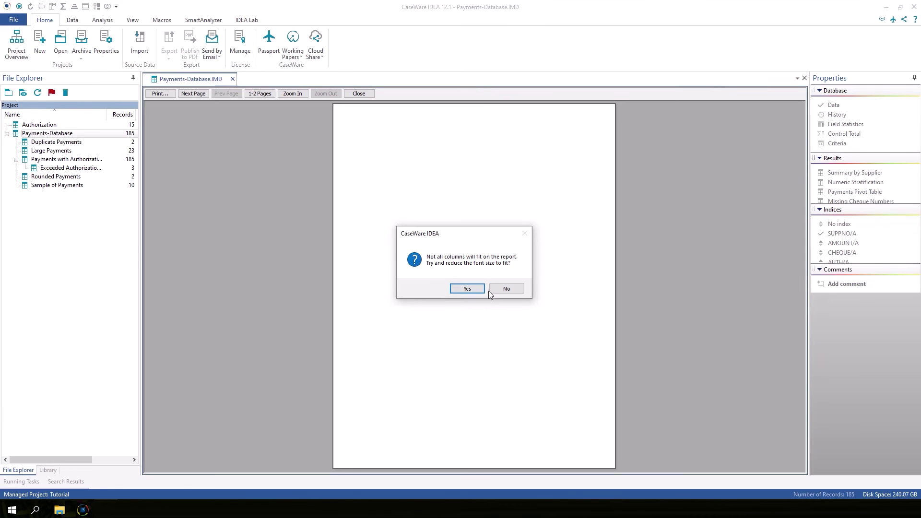
{"action": "left_click", "coordinate": [477, 291]}
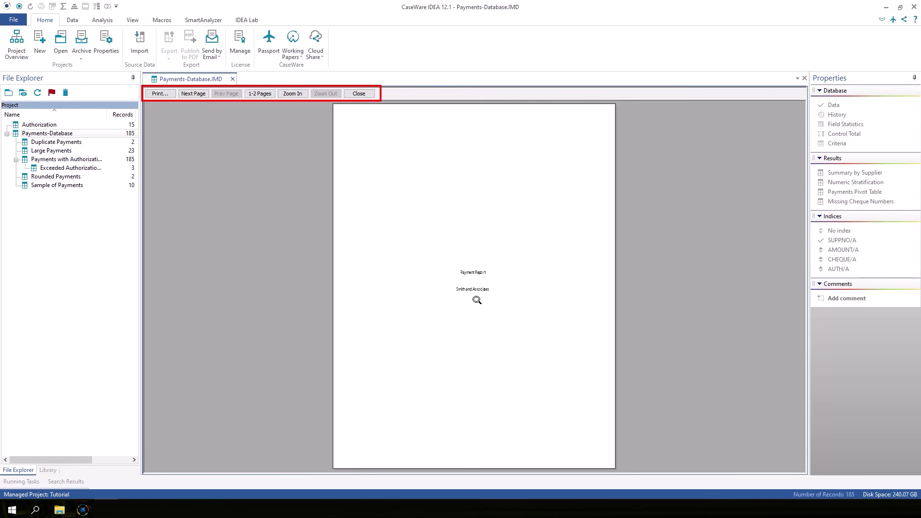
{"action": "left_click", "coordinate": [192, 94]}
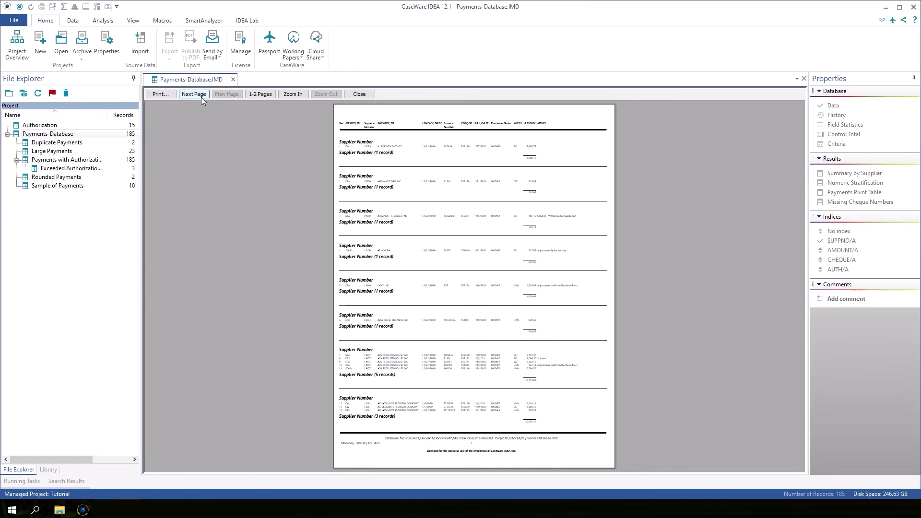
{"action": "left_click", "coordinate": [294, 95]}
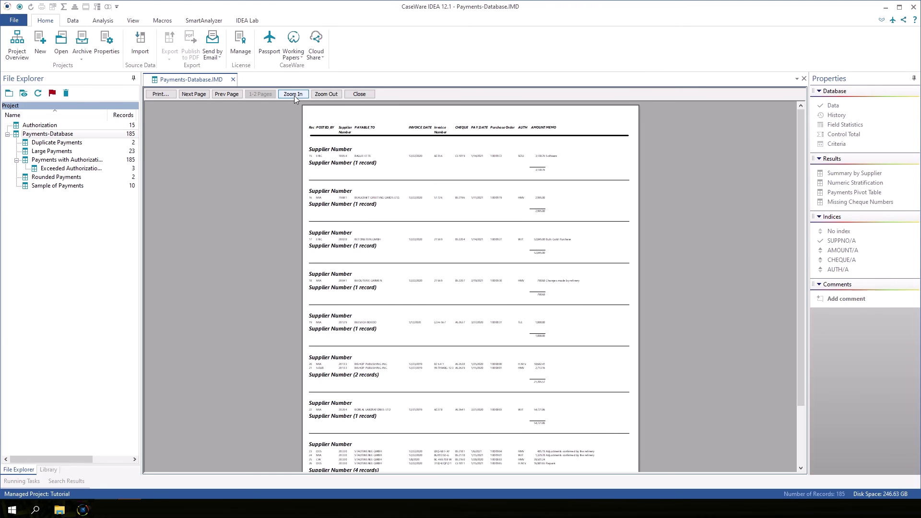
{"action": "left_click", "coordinate": [293, 94]}
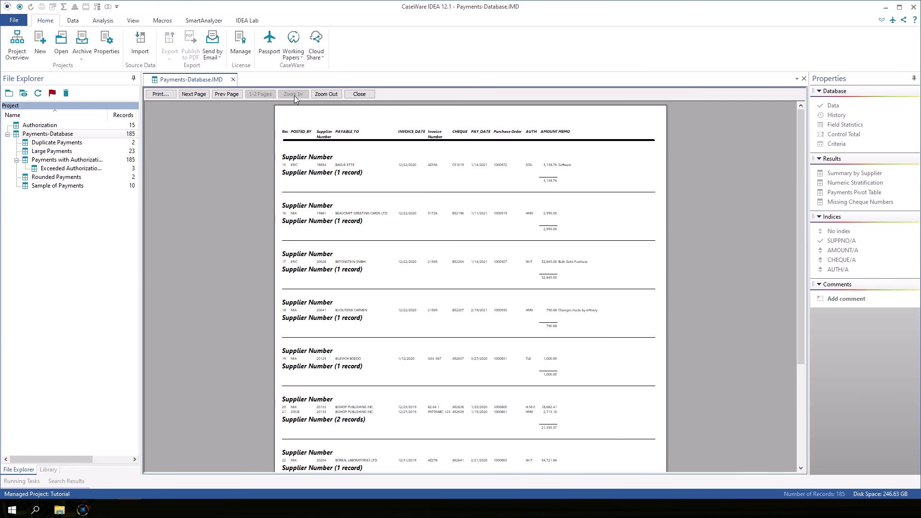
{"action": "left_click", "coordinate": [326, 94]}
{"action": "left_click", "coordinate": [326, 94]}
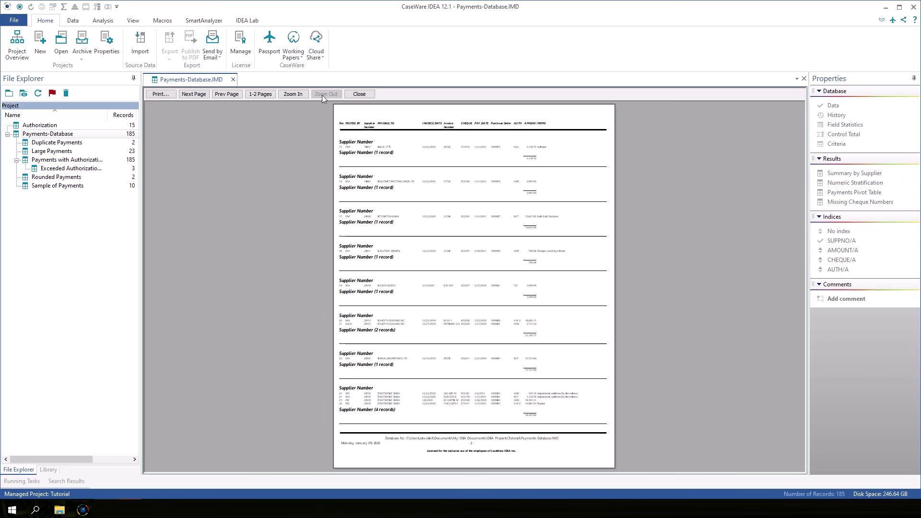
Step: Print the report to Adobe PDF as 'Payments-Database Report.pdf', shrinking the font to fit columns
{"action": "left_click", "coordinate": [165, 95]}
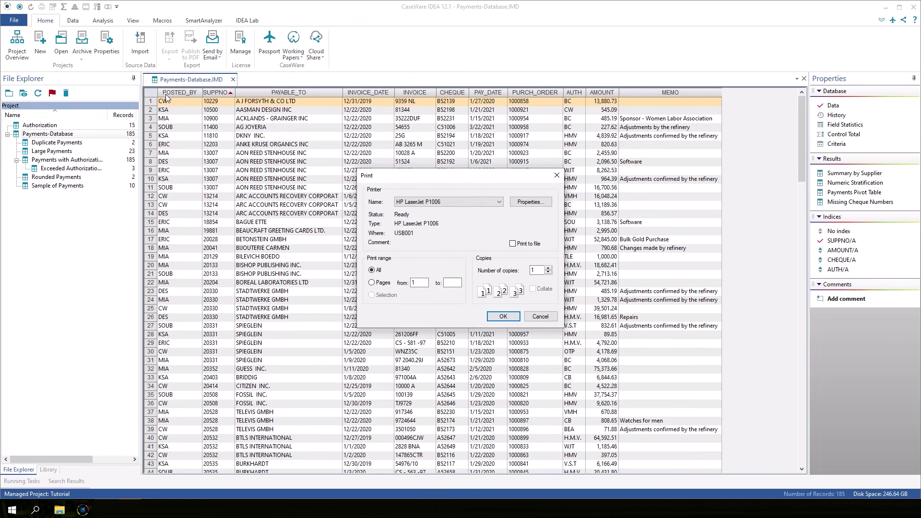
{"action": "left_click", "coordinate": [467, 202]}
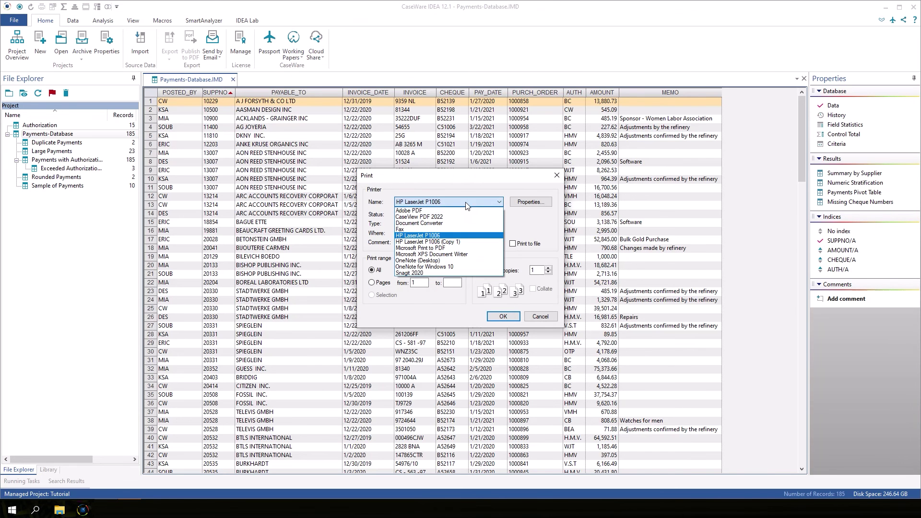
{"action": "left_click", "coordinate": [451, 211]}
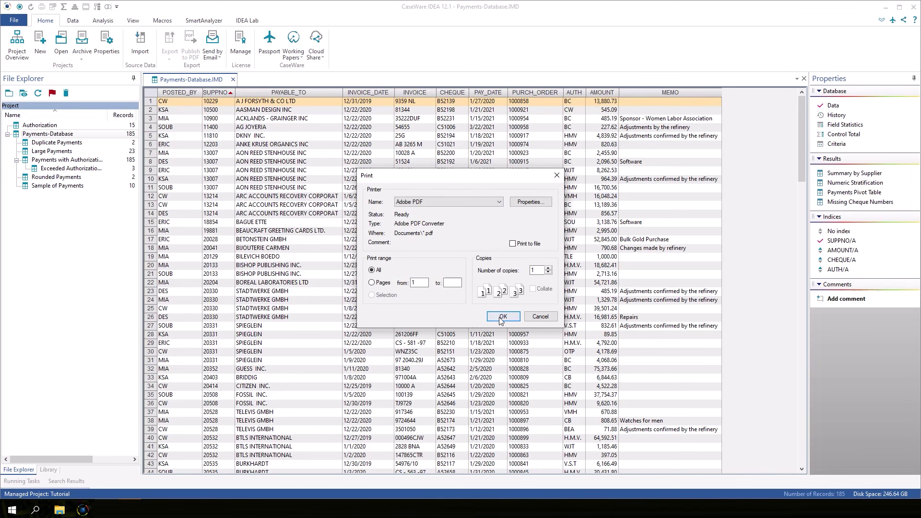
{"action": "left_click", "coordinate": [501, 317]}
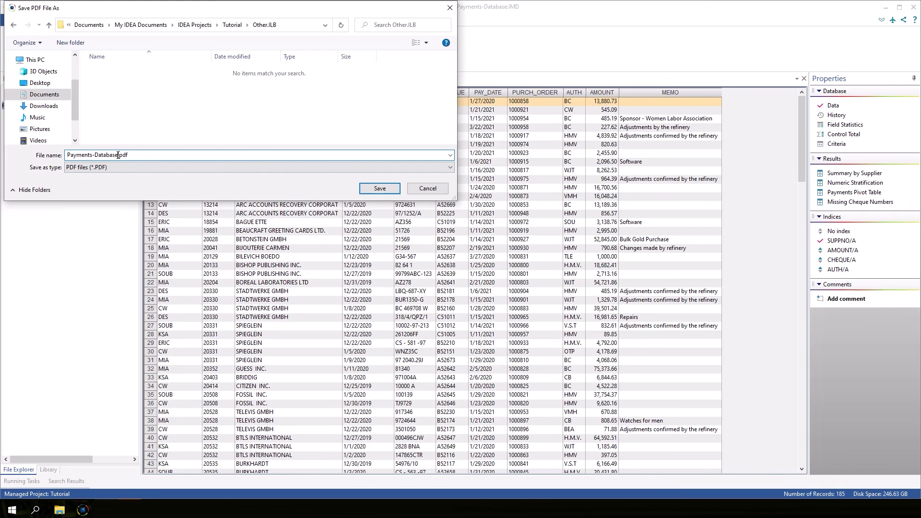
{"action": "type", "text": "Report"}
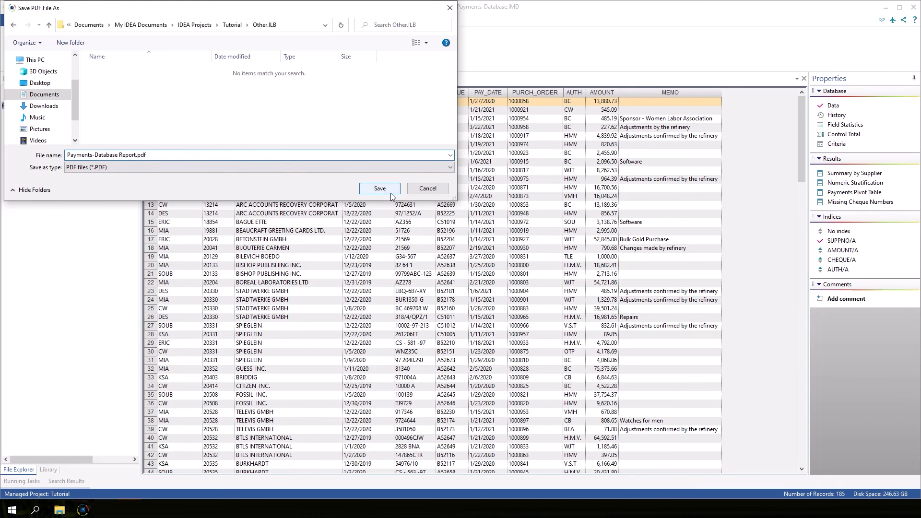
{"action": "left_click", "coordinate": [389, 191]}
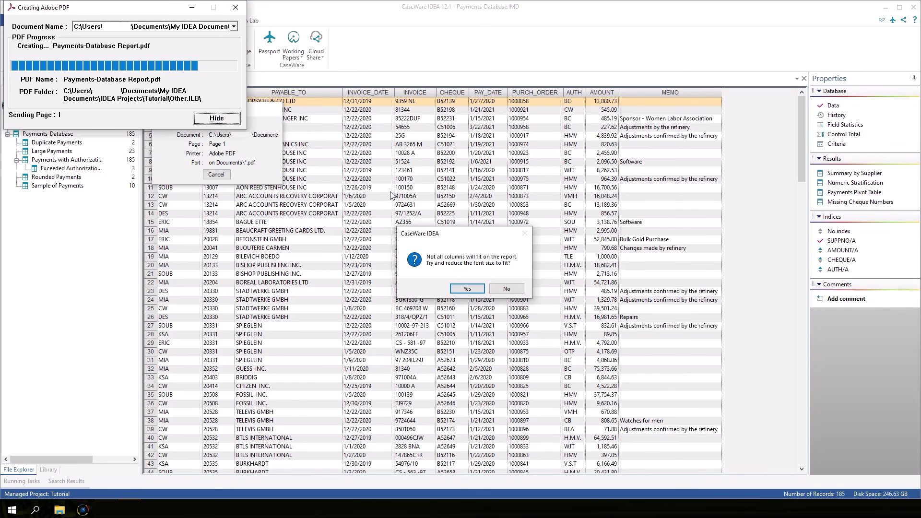
{"action": "left_click", "coordinate": [463, 290]}
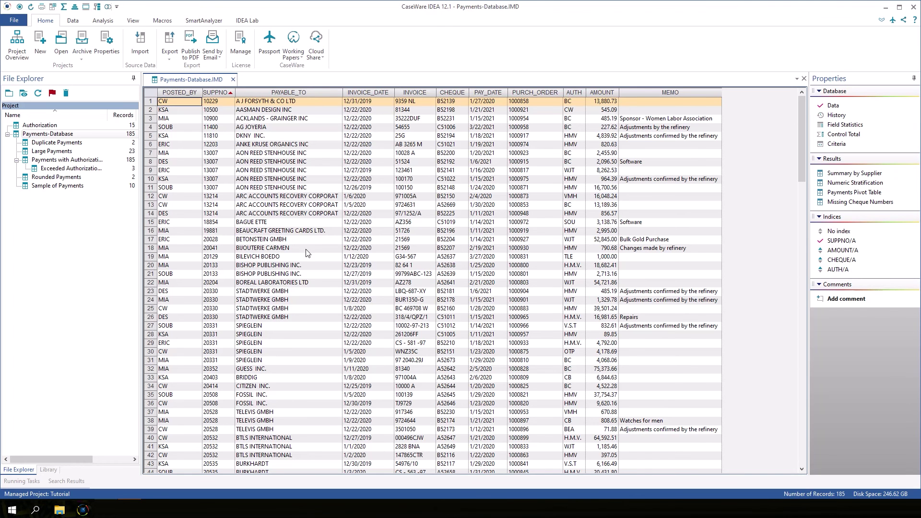
{"action": "left_click", "coordinate": [170, 57]}
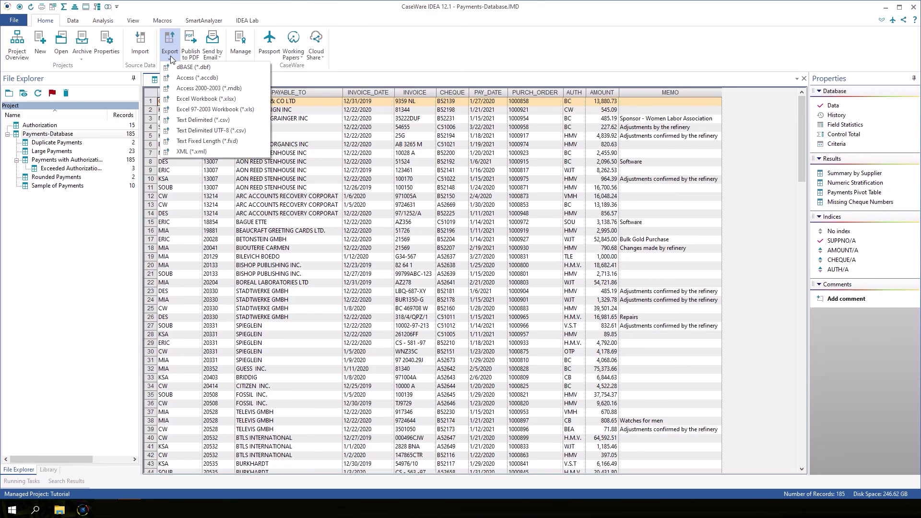
{"action": "left_click", "coordinate": [171, 56]}
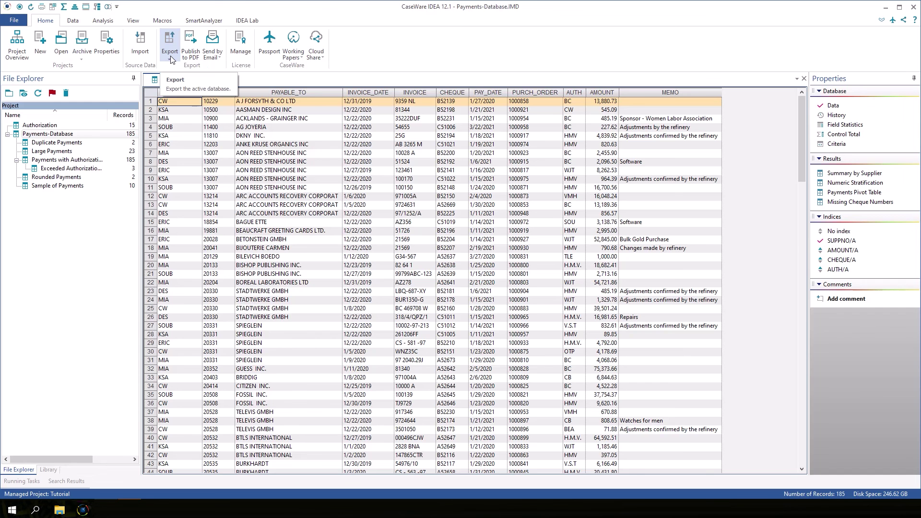
Step: Publish Payments-Database to PDF with the database history included
{"action": "left_click", "coordinate": [196, 57]}
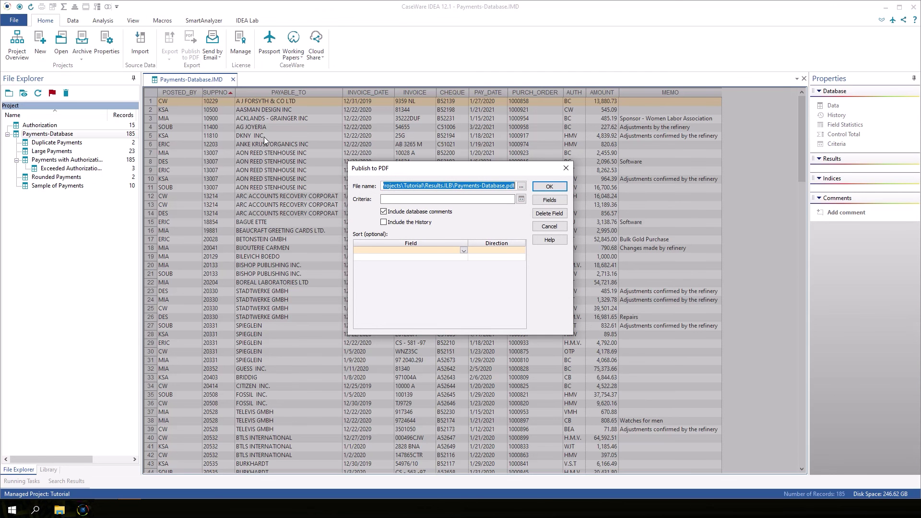
{"action": "left_click", "coordinate": [413, 224]}
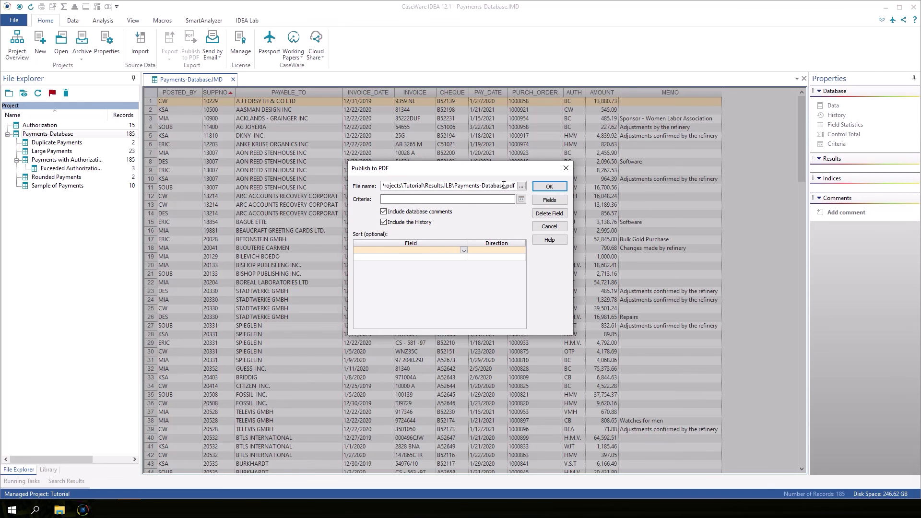
{"action": "left_click", "coordinate": [547, 187]}
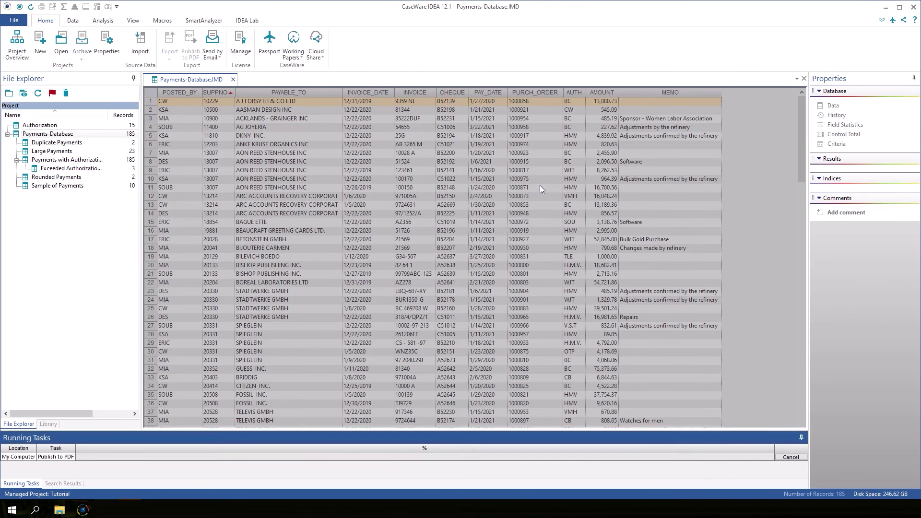